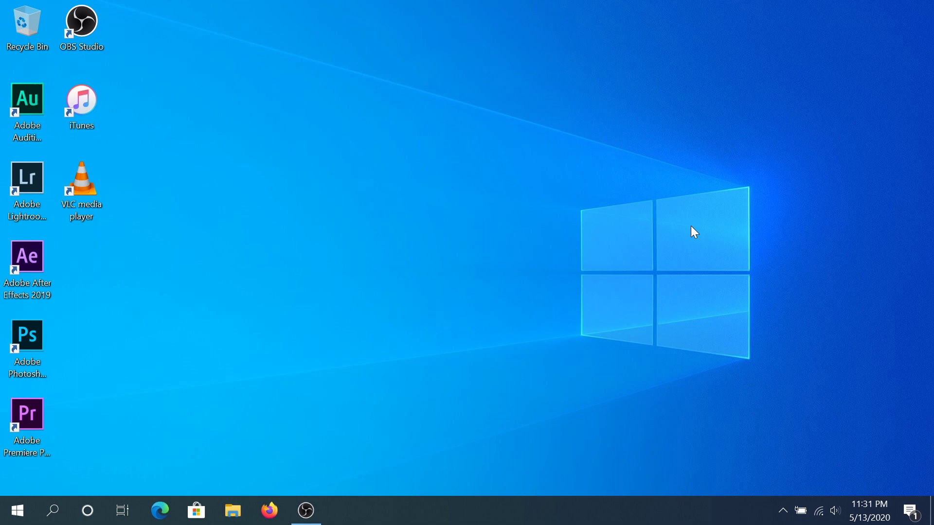
# - Find Control Panel via Start search, view it as large icons, and open User Accounts
pyautogui.click(12, 511)
pyautogui.write('con')
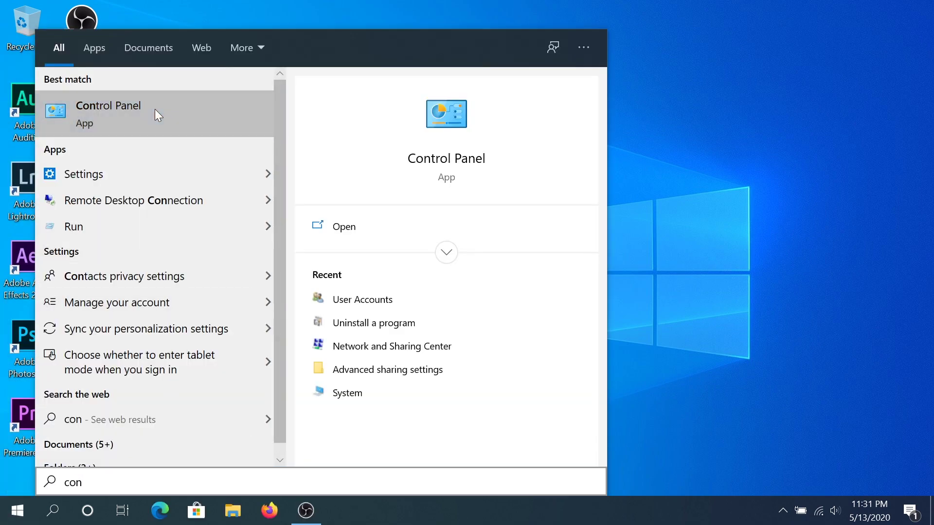
pyautogui.click(154, 109)
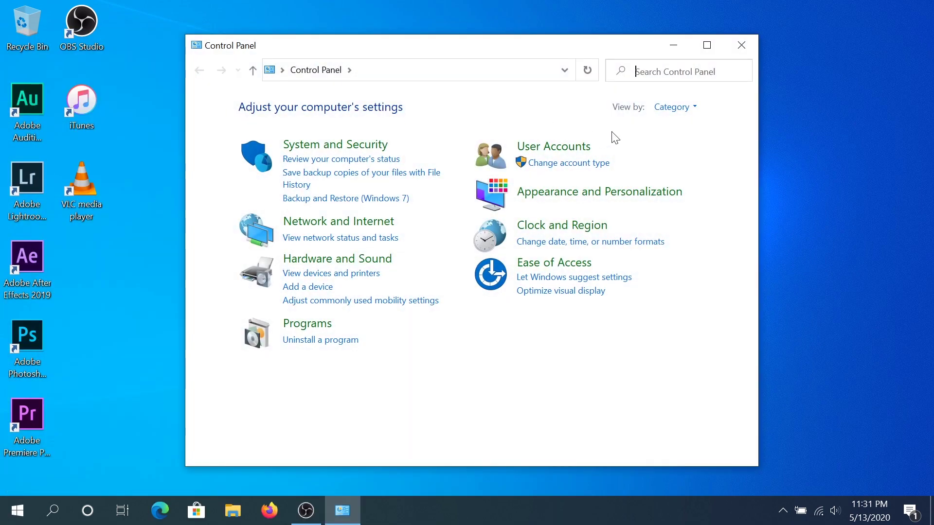
pyautogui.click(690, 111)
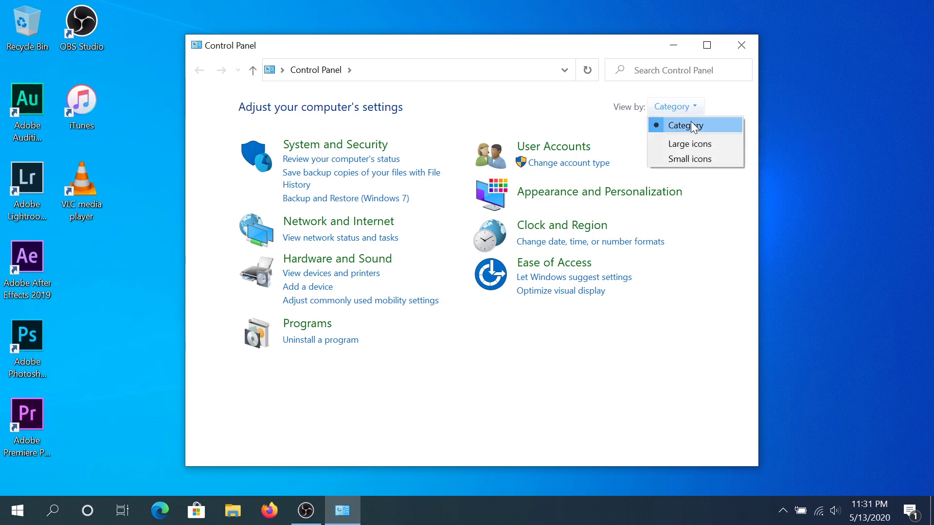
pyautogui.click(689, 144)
pyautogui.scroll(-3, 617, 210)
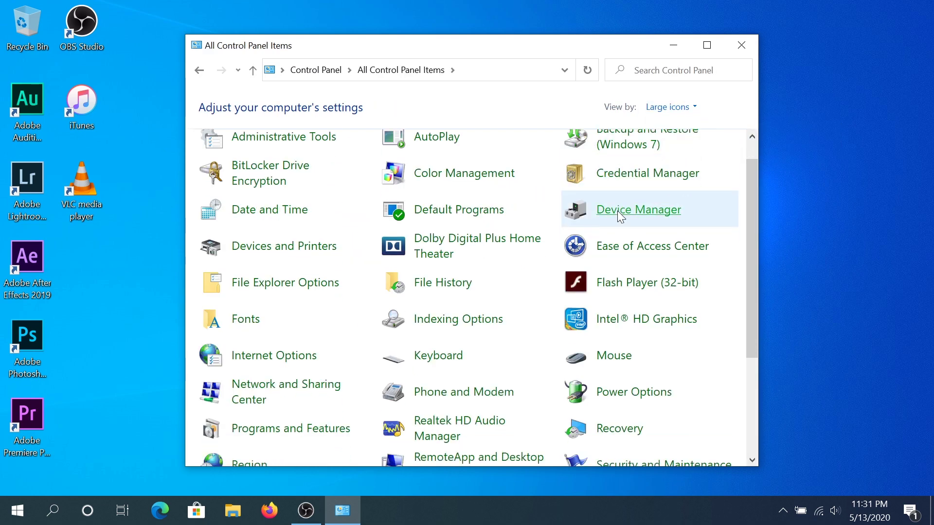
pyautogui.scroll(-3, 616, 213)
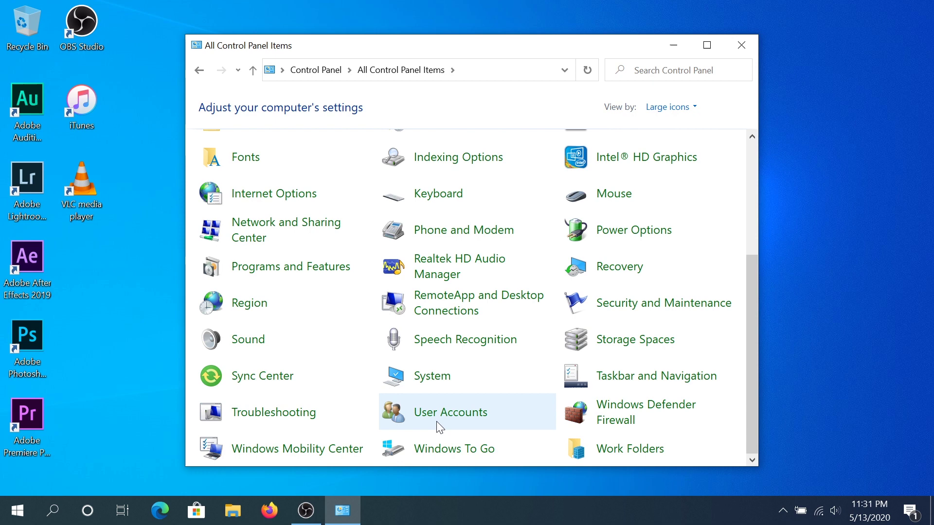
pyautogui.click(450, 412)
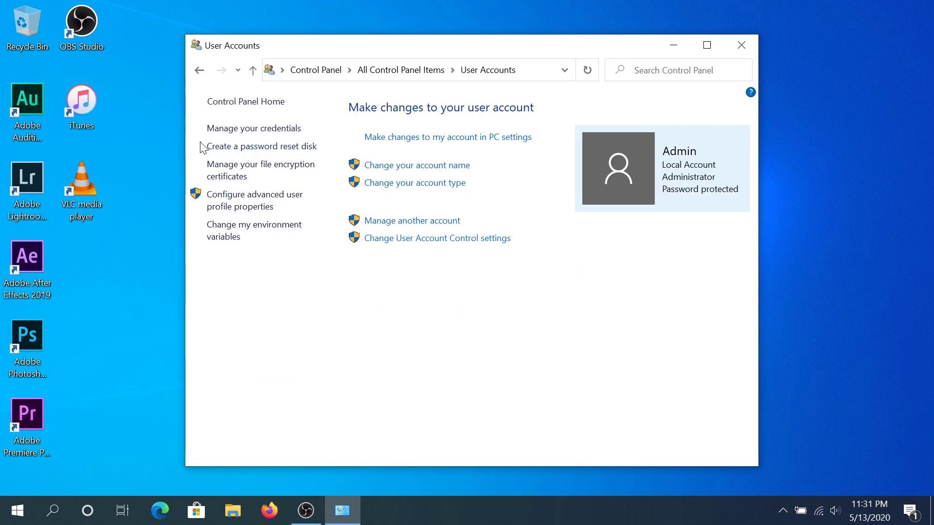
# - Write an Admin password reset disk to USB DRIVE (D:) using the current password
pyautogui.click(276, 149)
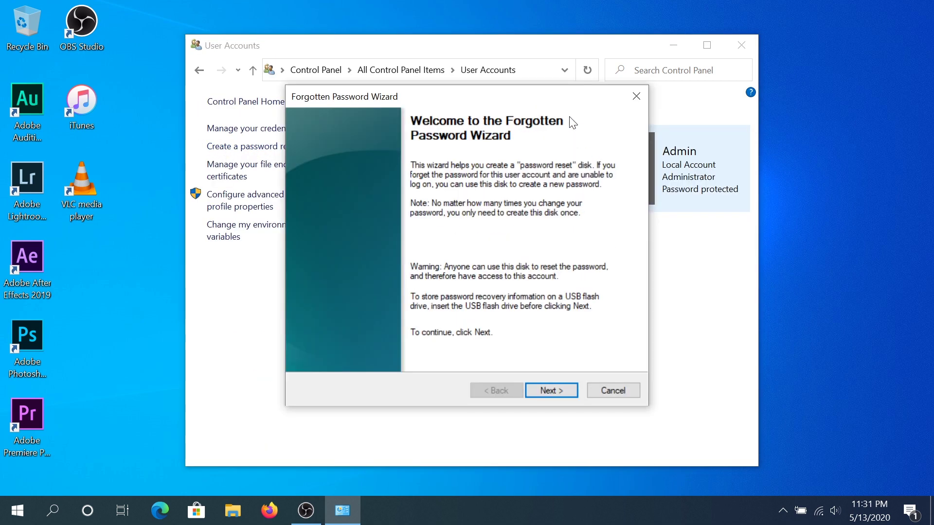
pyautogui.click(555, 385)
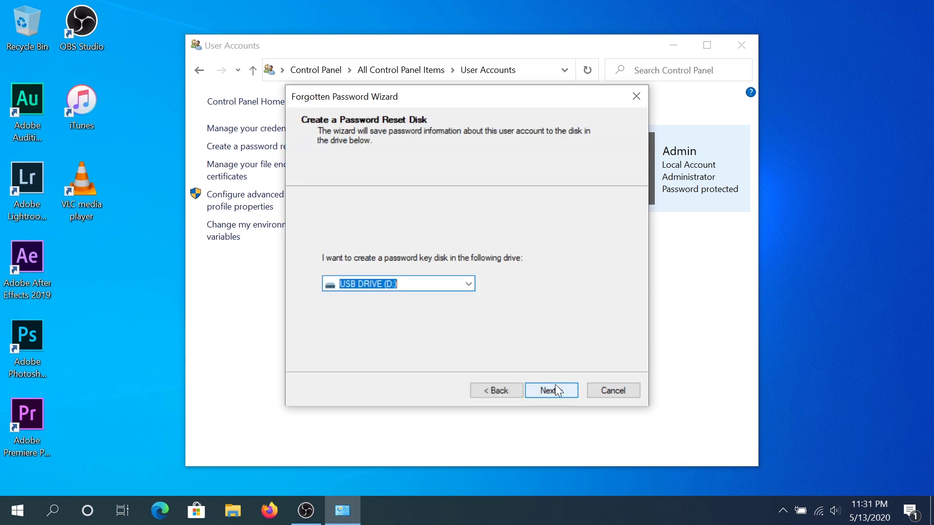
pyautogui.click(467, 285)
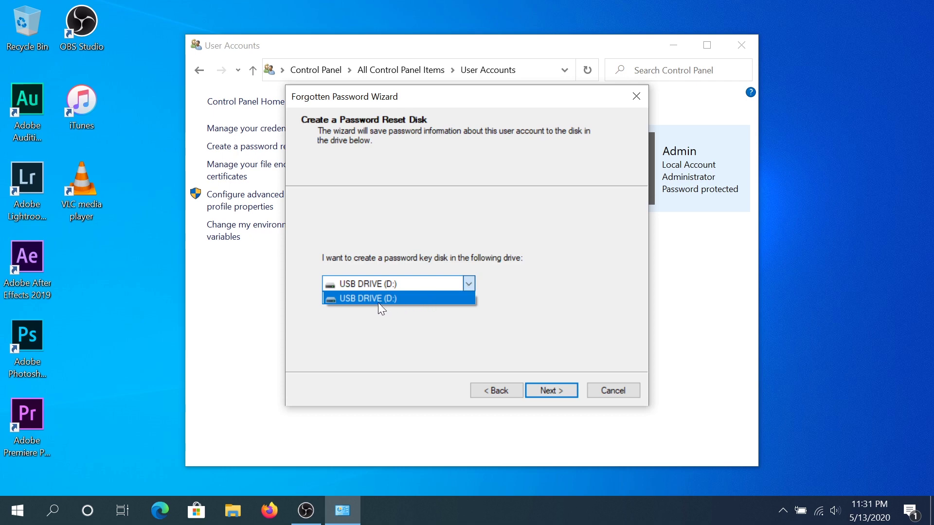
pyautogui.click(400, 299)
pyautogui.click(554, 391)
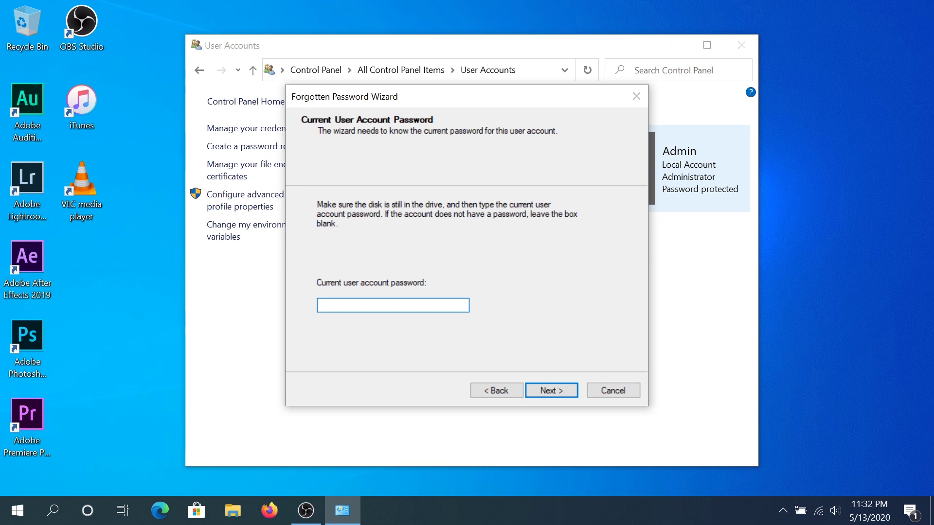
pyautogui.write('********')
pyautogui.click(552, 389)
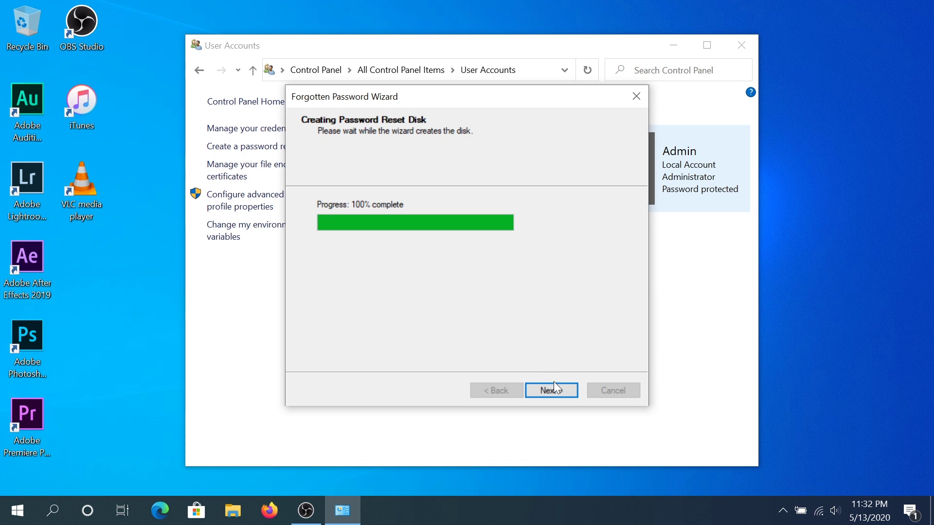
pyautogui.click(553, 387)
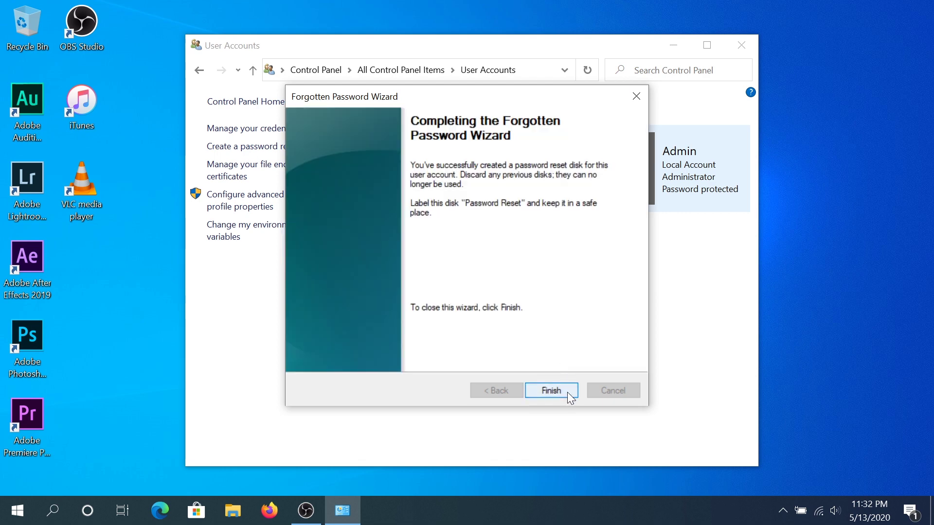
pyautogui.click(567, 392)
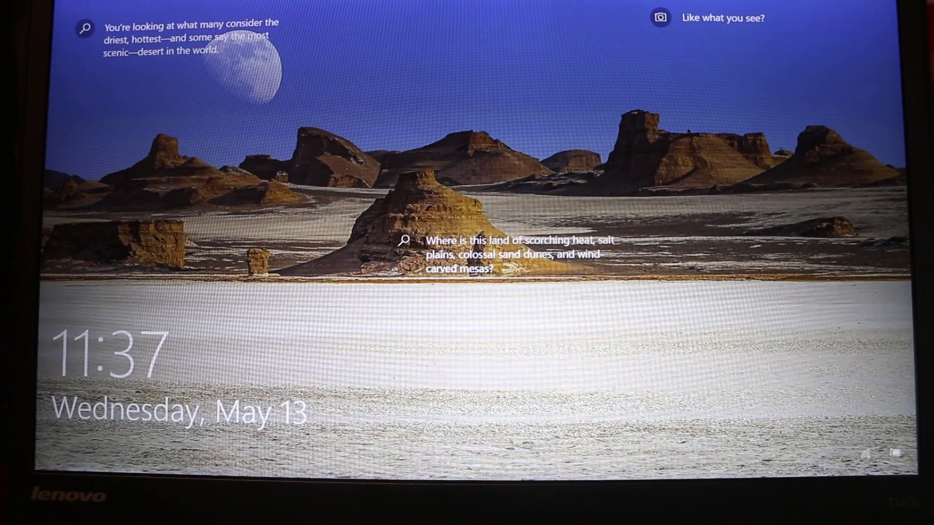
# - Get past the lock screen and have a wrong Admin password rejected
pyautogui.press('space')
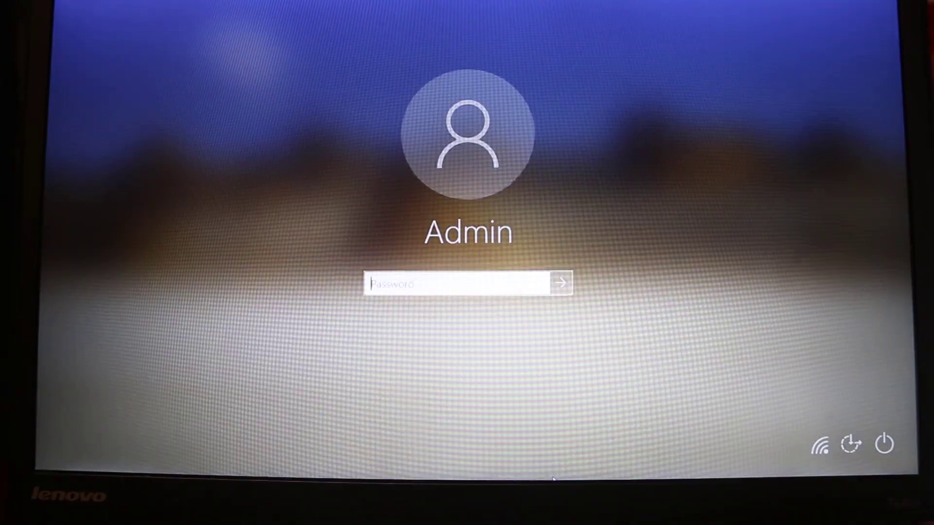
pyautogui.write('***********')
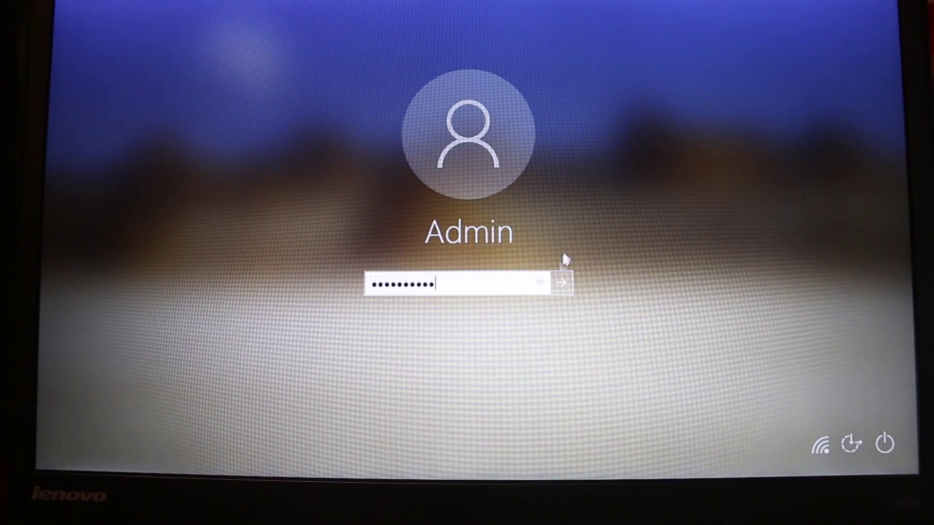
pyautogui.click(561, 283)
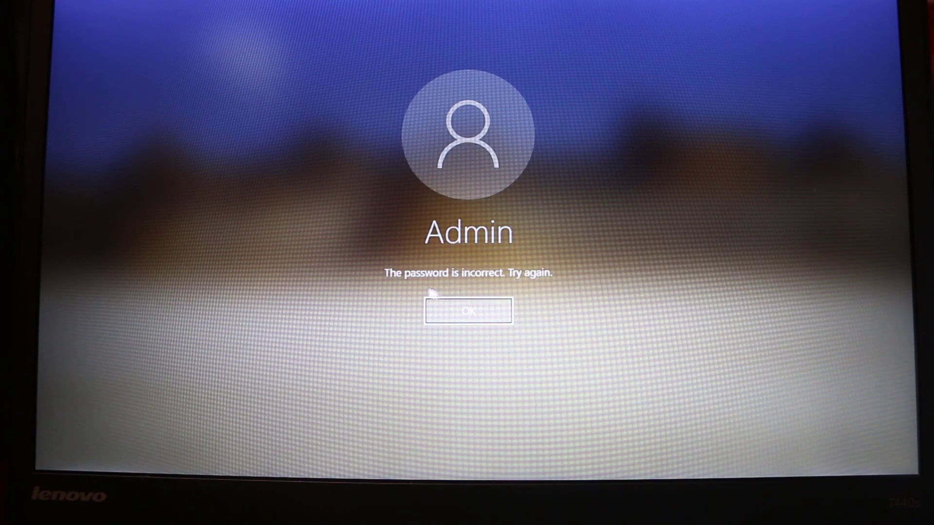
pyautogui.click(482, 319)
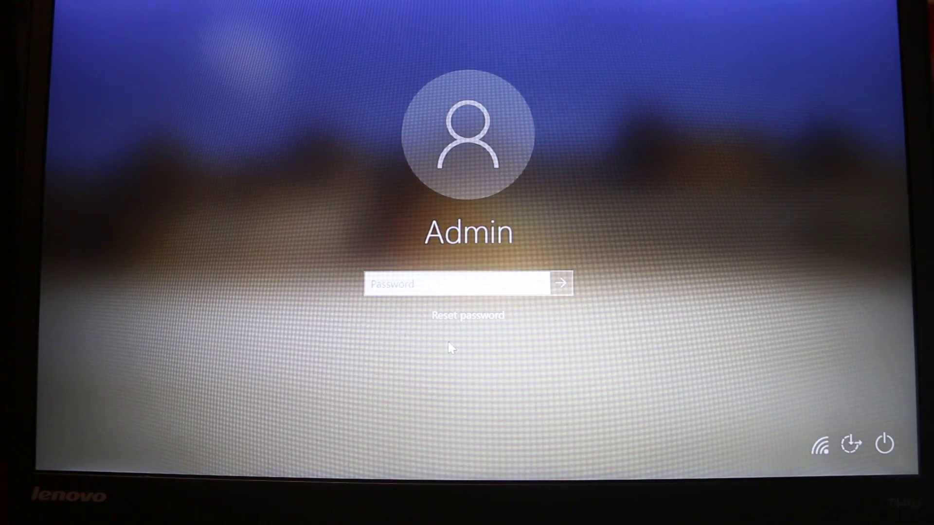
pyautogui.press('Tab')
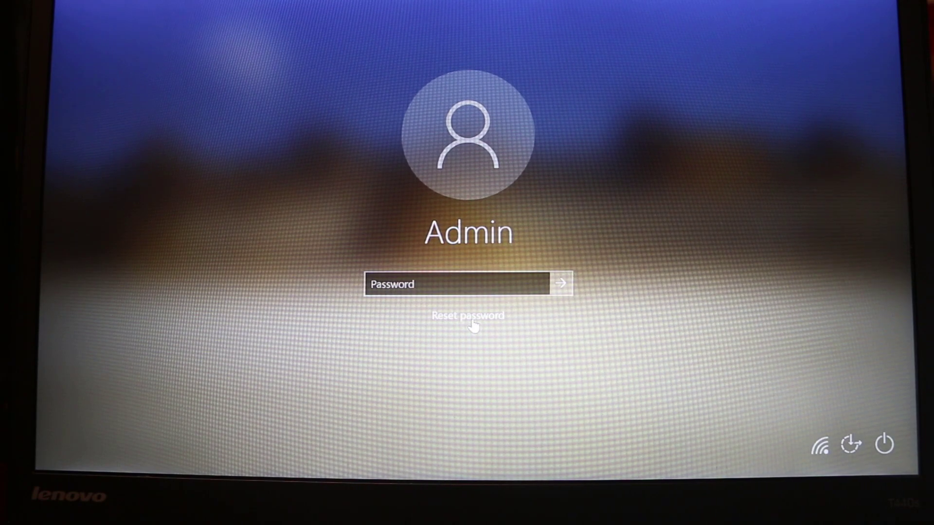
# - Reset the Admin password from the USB DRIVE (D:) disk, entering and confirming a new one
pyautogui.click(468, 315)
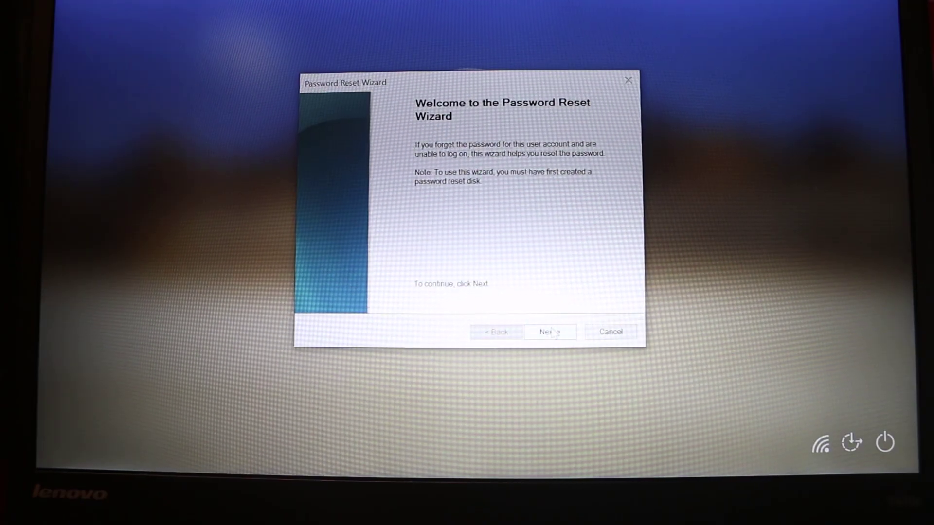
pyautogui.click(549, 331)
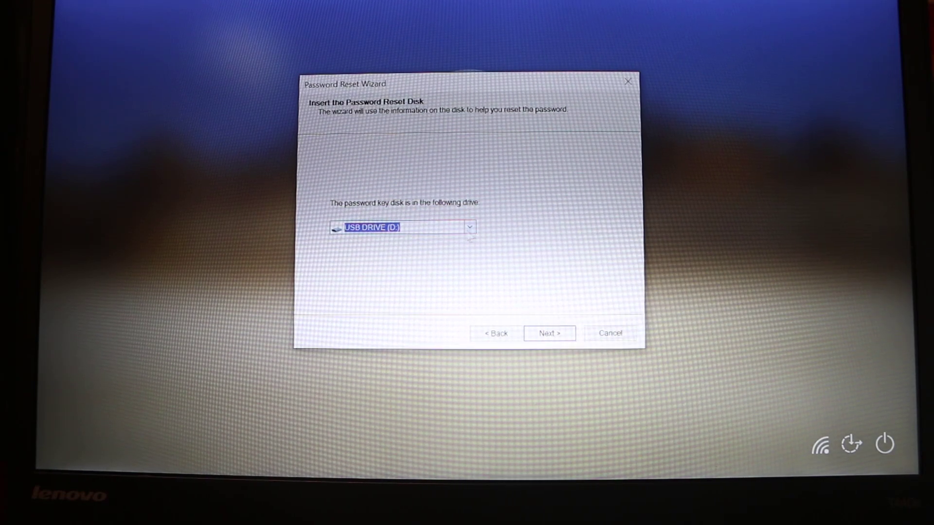
pyautogui.click(551, 333)
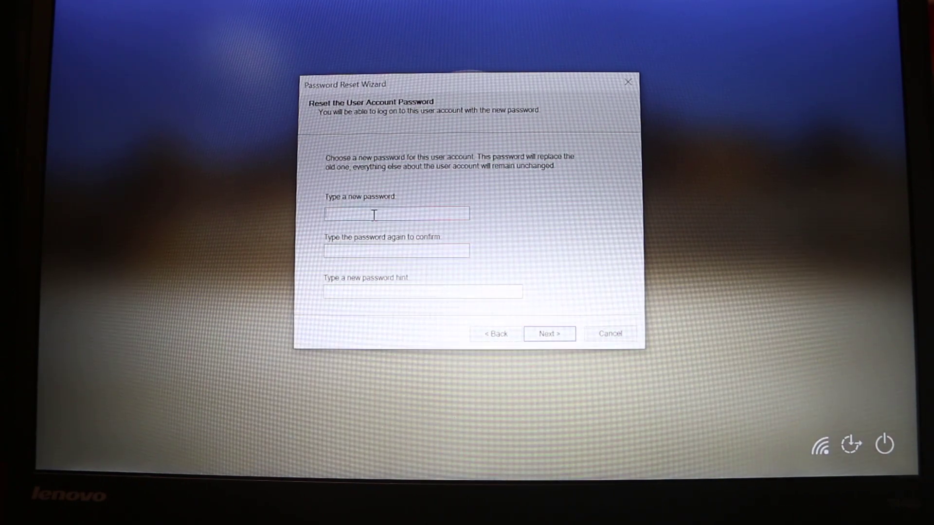
pyautogui.write('passwo')
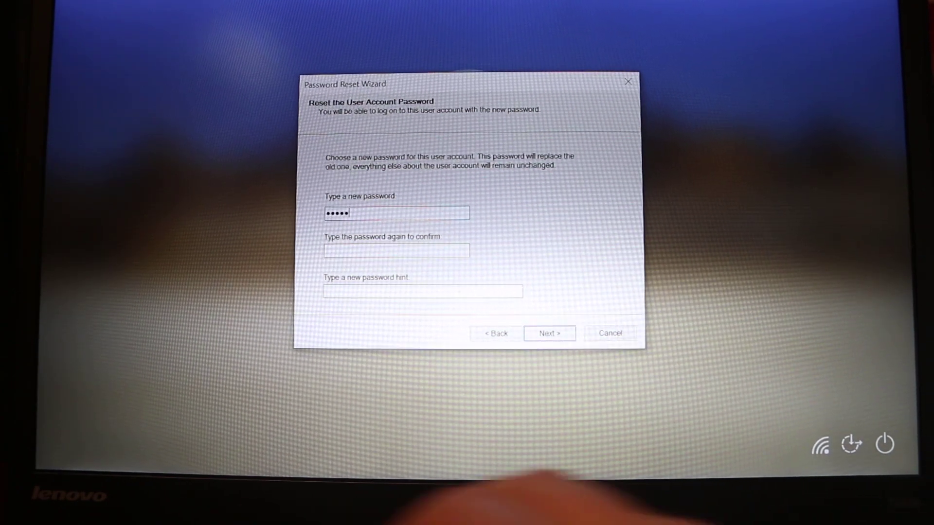
pyautogui.write('rd')
pyautogui.press('Tab')
pyautogui.write('password')
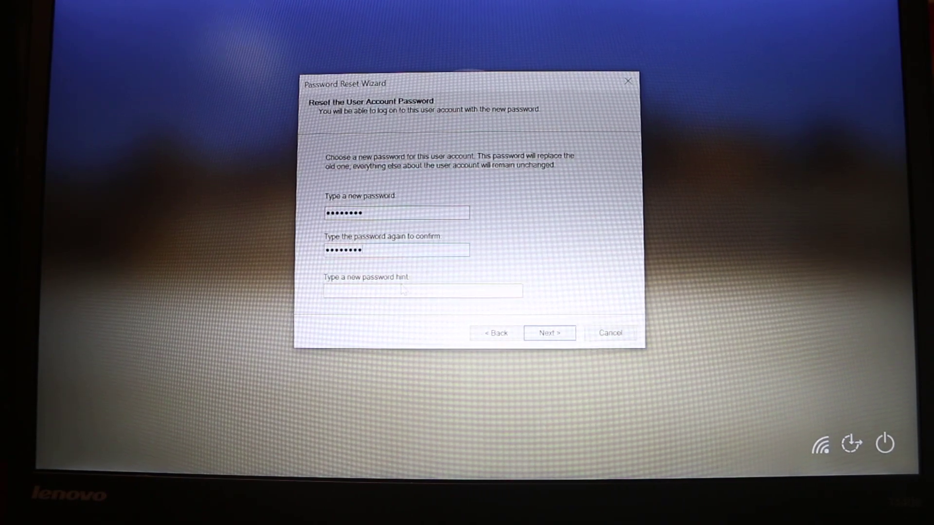
pyautogui.click(549, 334)
# - Close the reset wizard and sign in as Admin, revealing the new password first
pyautogui.click(550, 333)
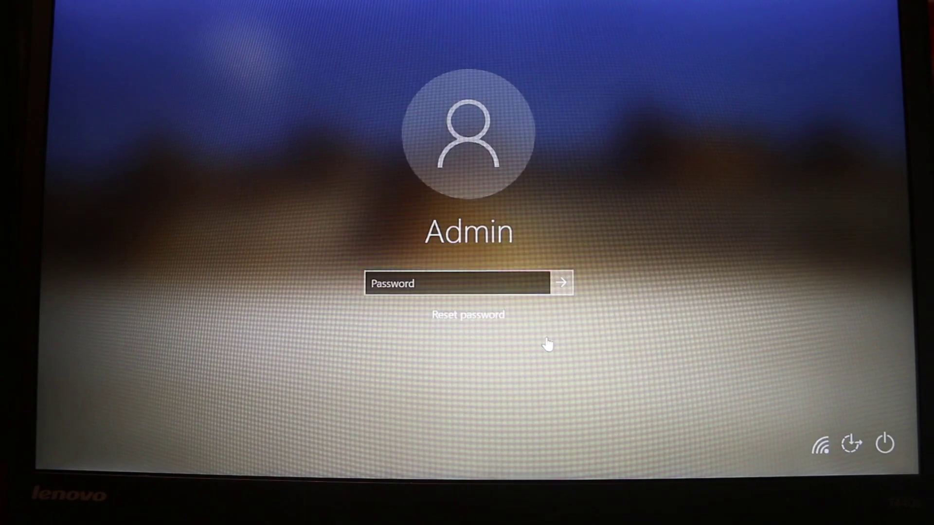
pyautogui.click(472, 285)
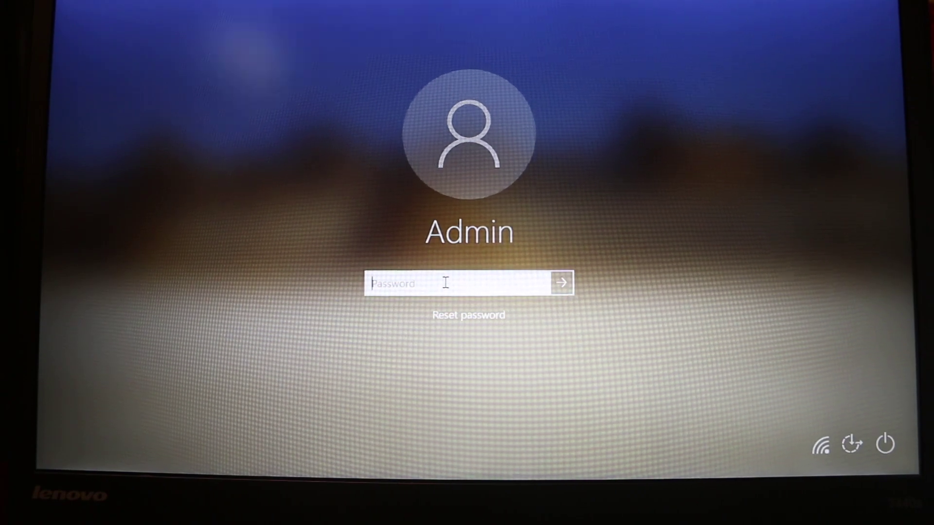
pyautogui.write('•••••••')
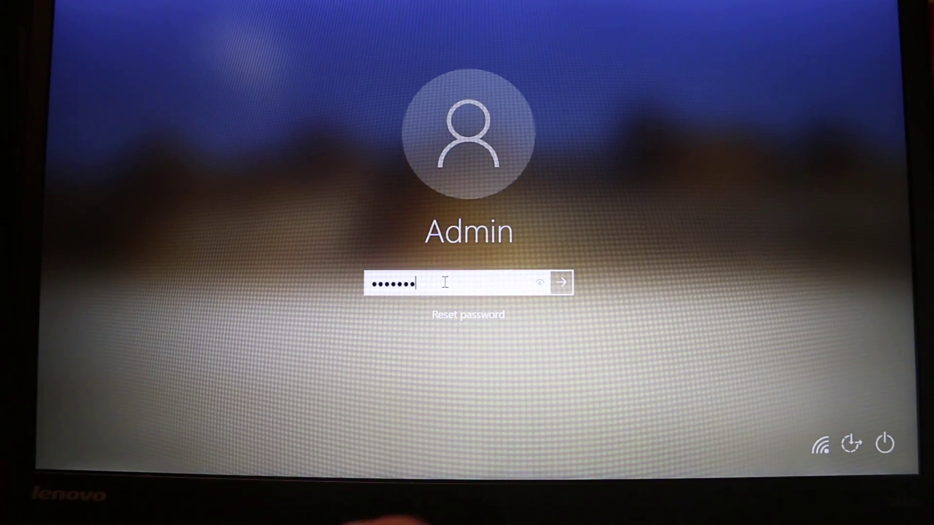
pyautogui.write('•')
pyautogui.click(538, 282)
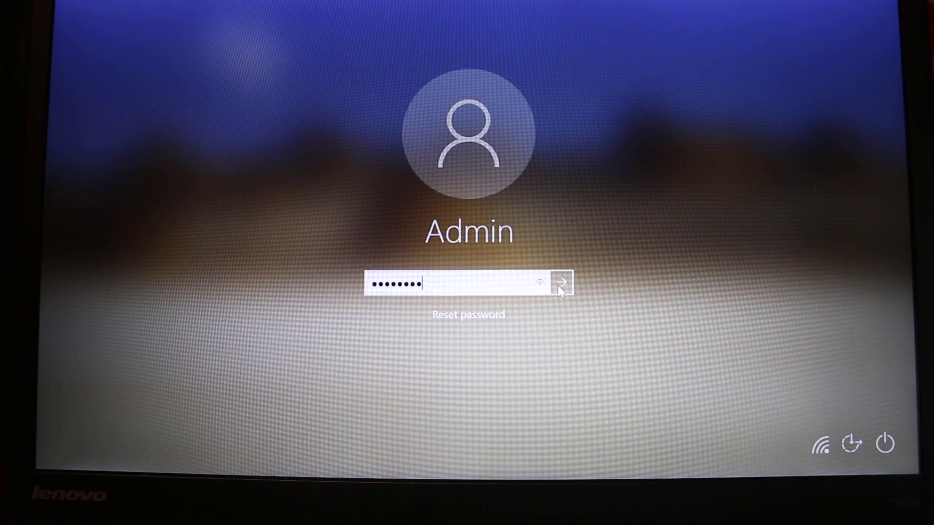
pyautogui.click(561, 283)
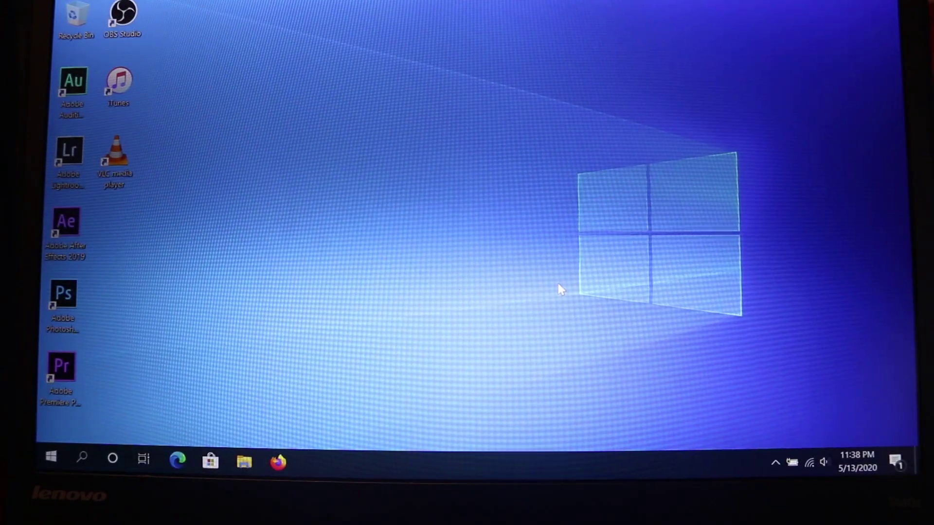